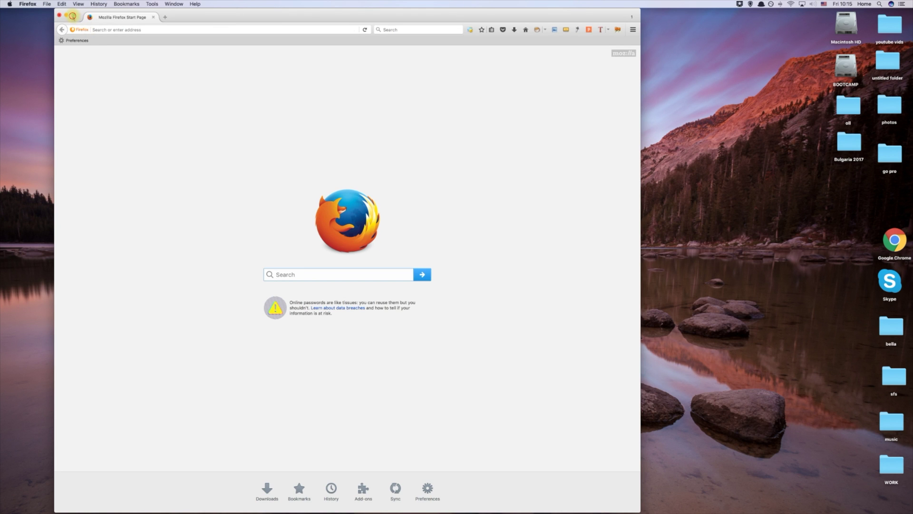
Maximize the Firefox start page window so it fills the whole screen.
click(73, 17)
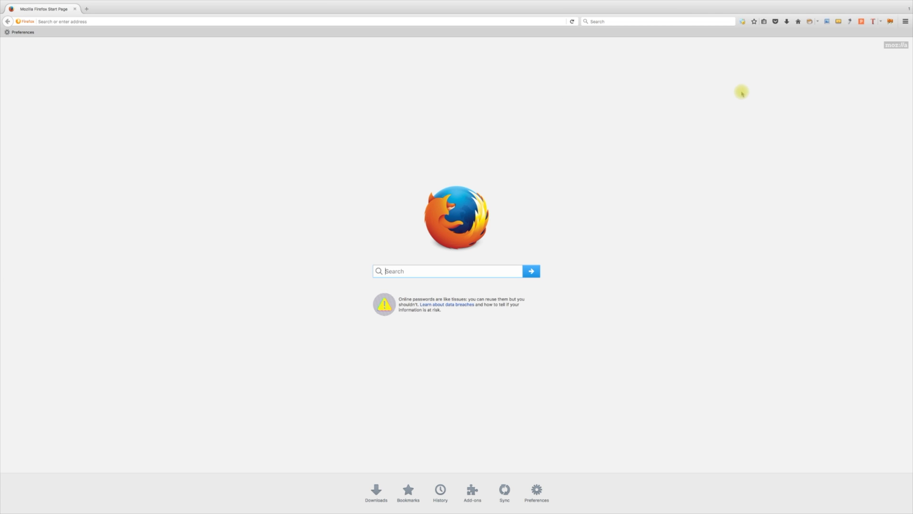
Open the Add-ons Manager from the Firefox main menu.
click(906, 22)
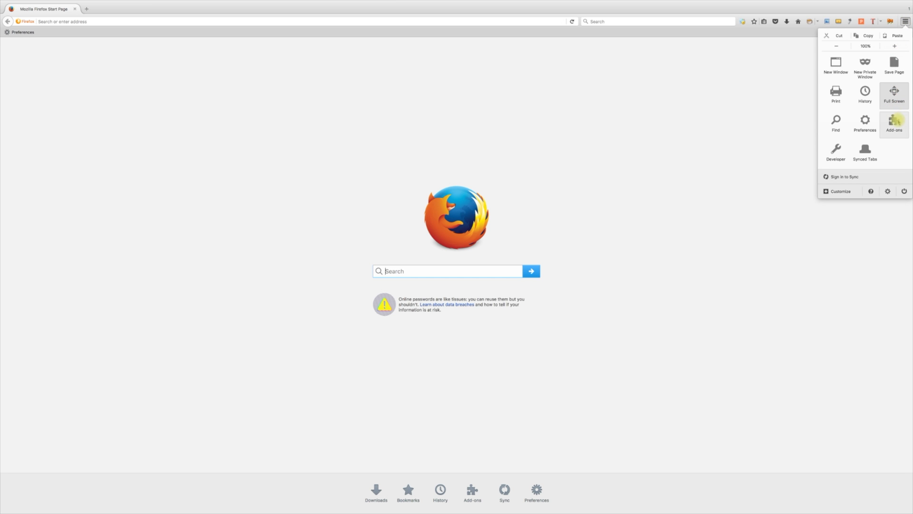
click(894, 124)
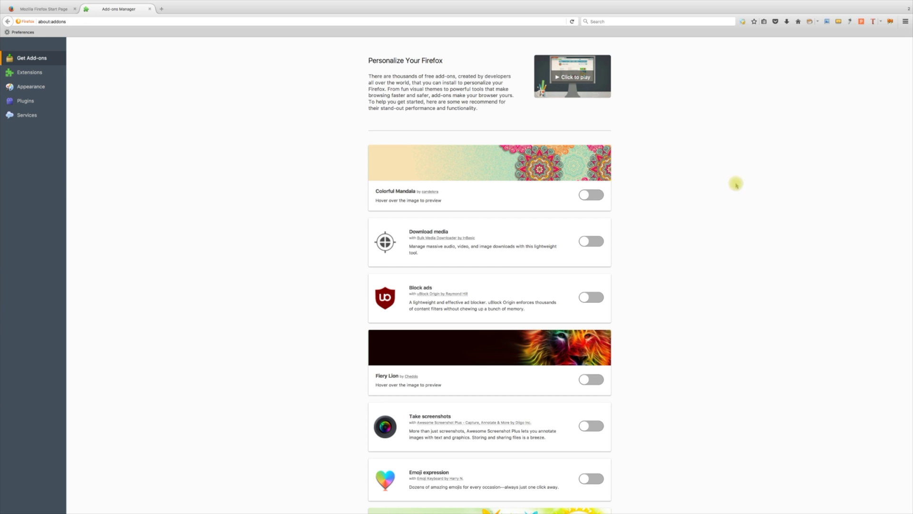
scroll(706, 239, down, 3)
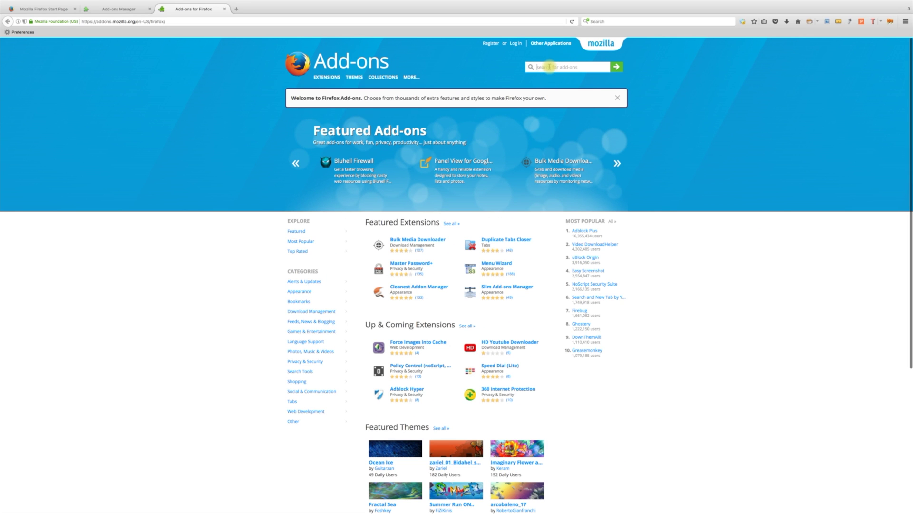
text(ad)
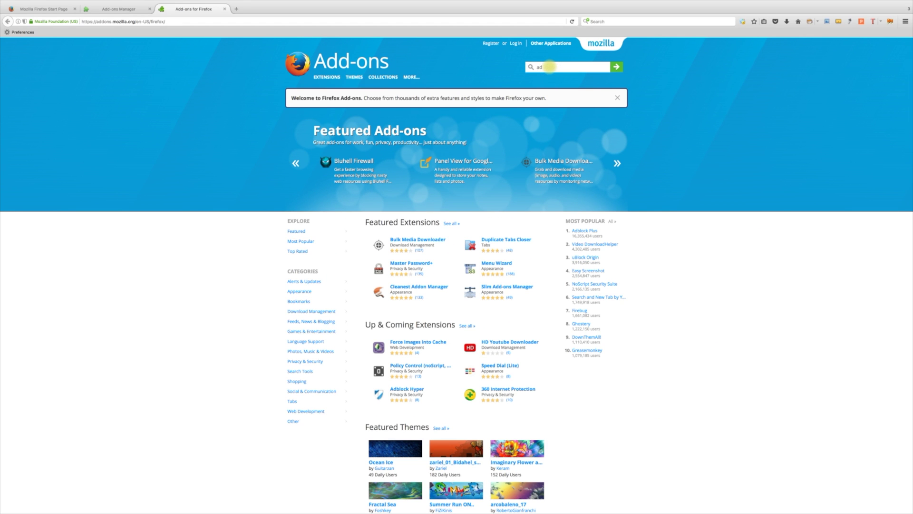
text(block pl)
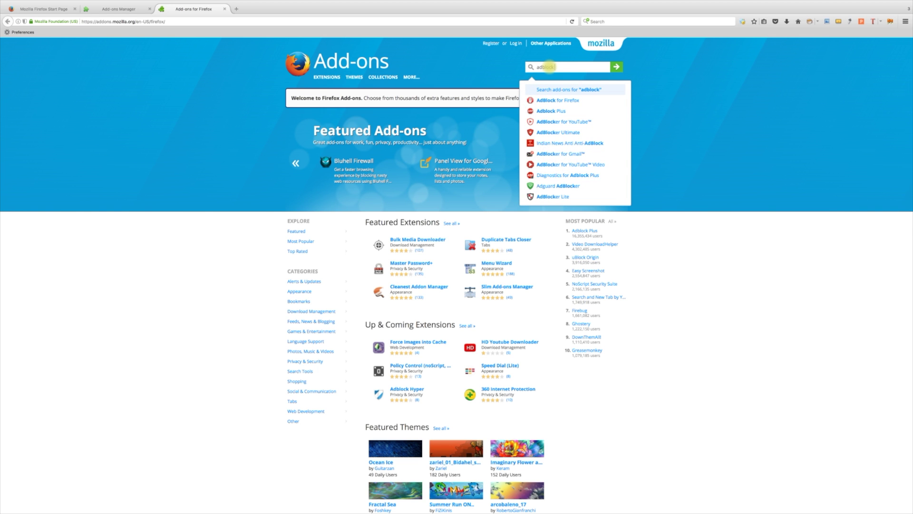
text(us)
Search addons.mozilla.org for 'adblock plus' and open the Adblock Plus add-on page.
key(Return)
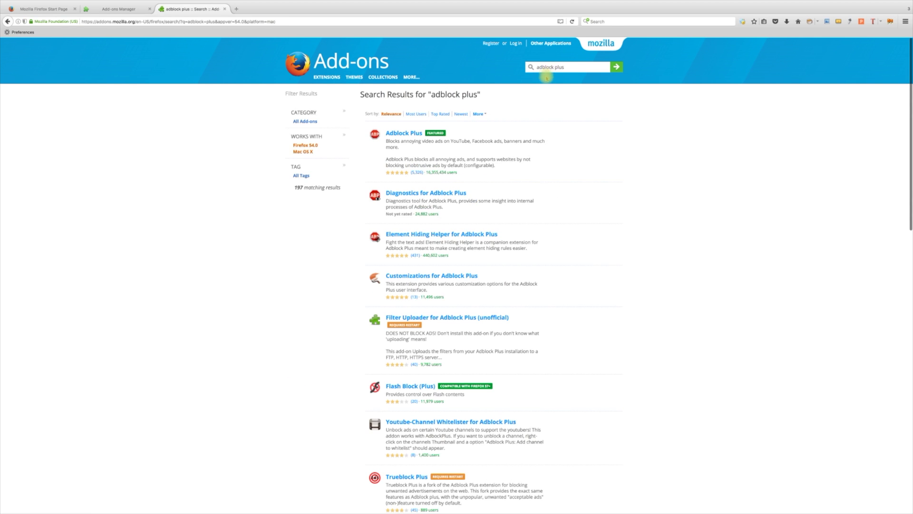
click(405, 133)
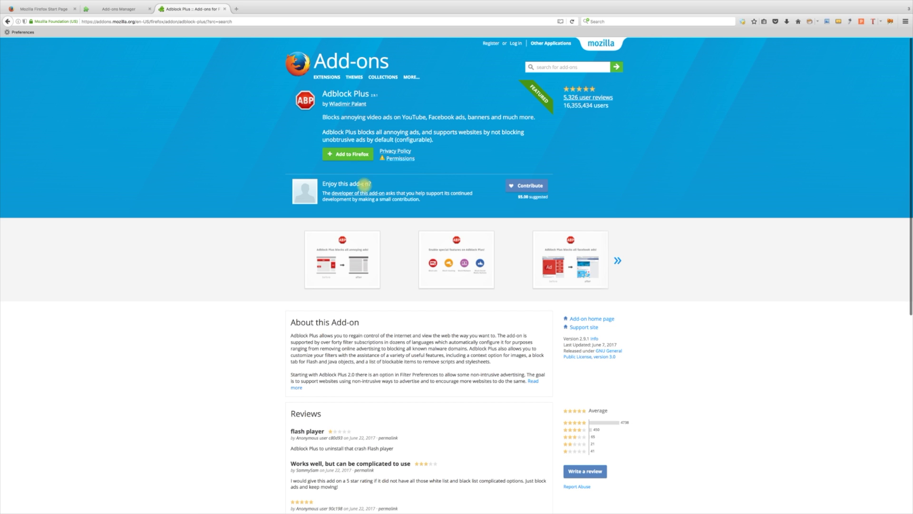
Add Adblock Plus to Firefox, confirm the install, and dismiss the success message.
click(348, 154)
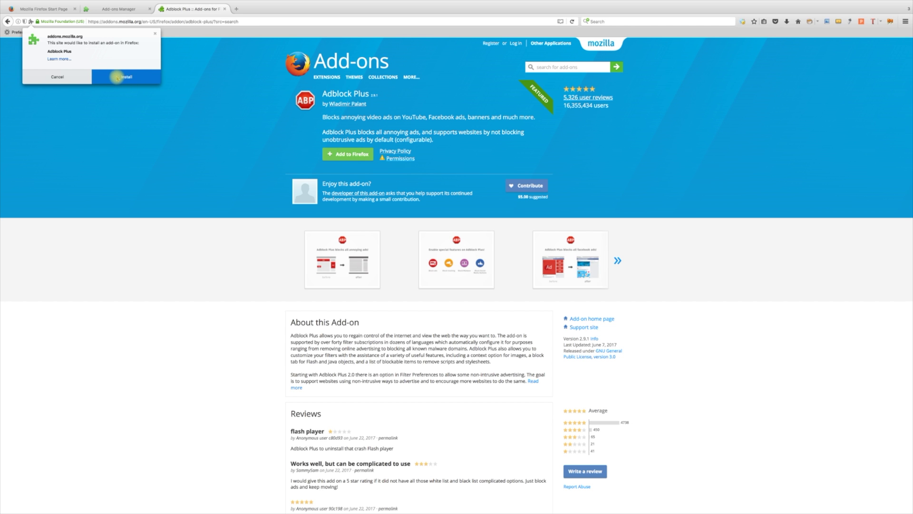
click(116, 76)
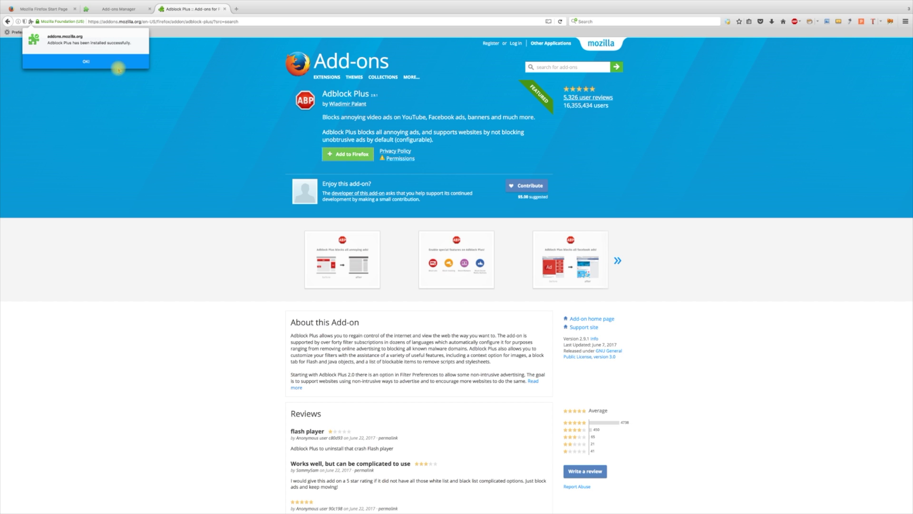
click(82, 63)
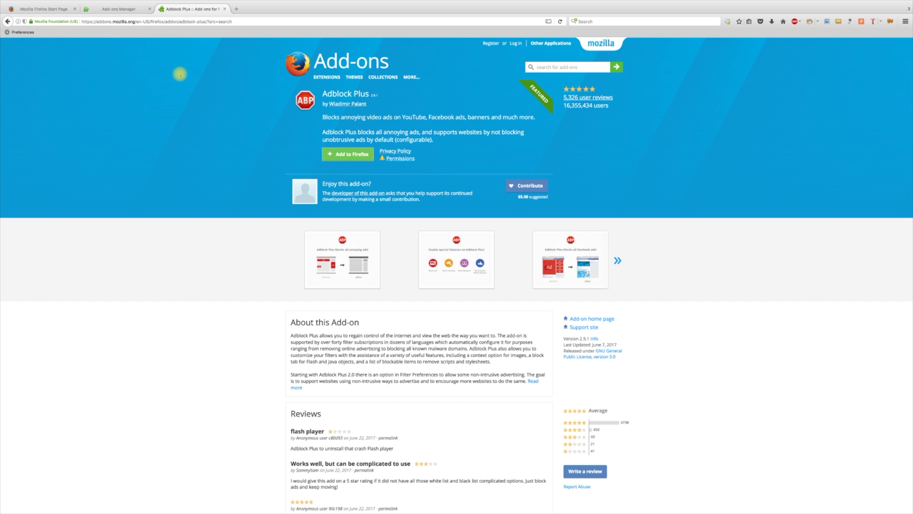
click(800, 22)
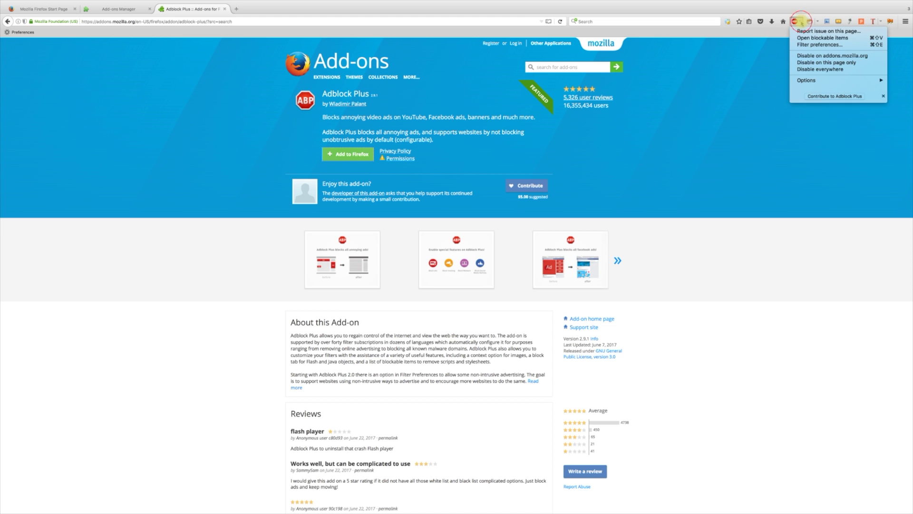
click(795, 22)
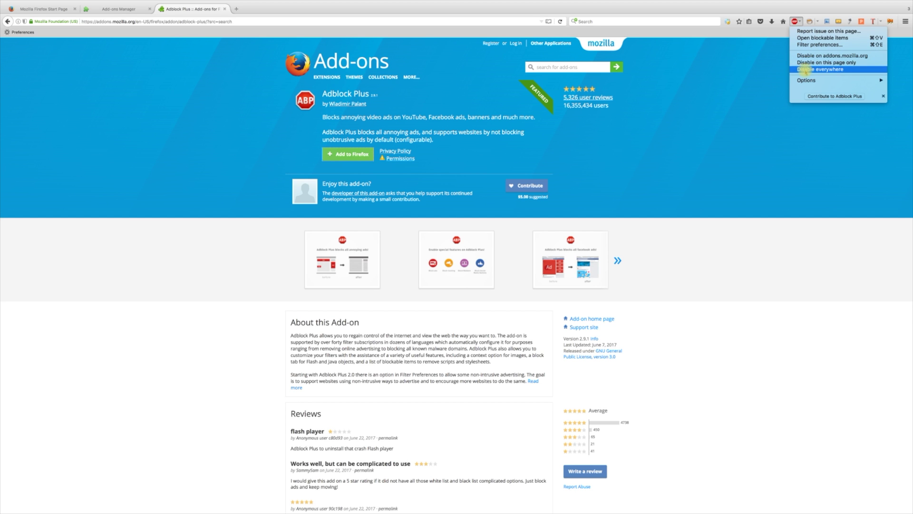
mouse_move(835, 80)
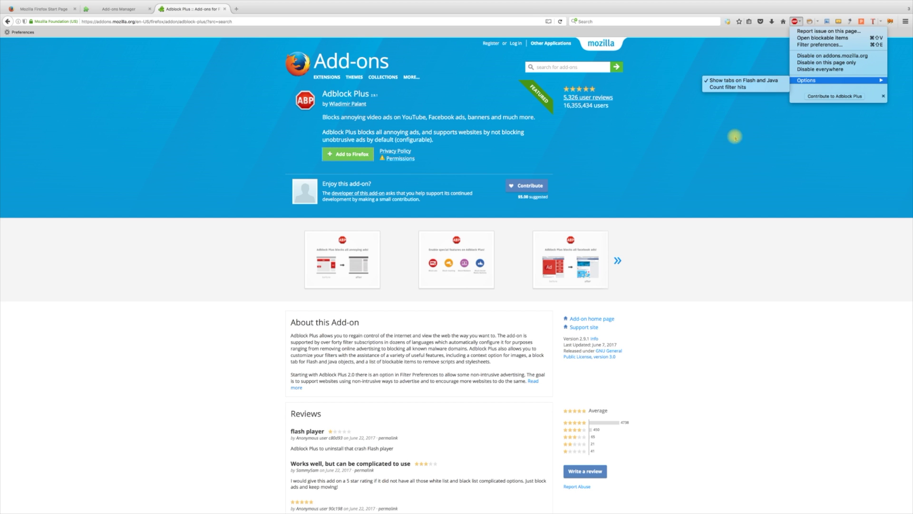
click(733, 136)
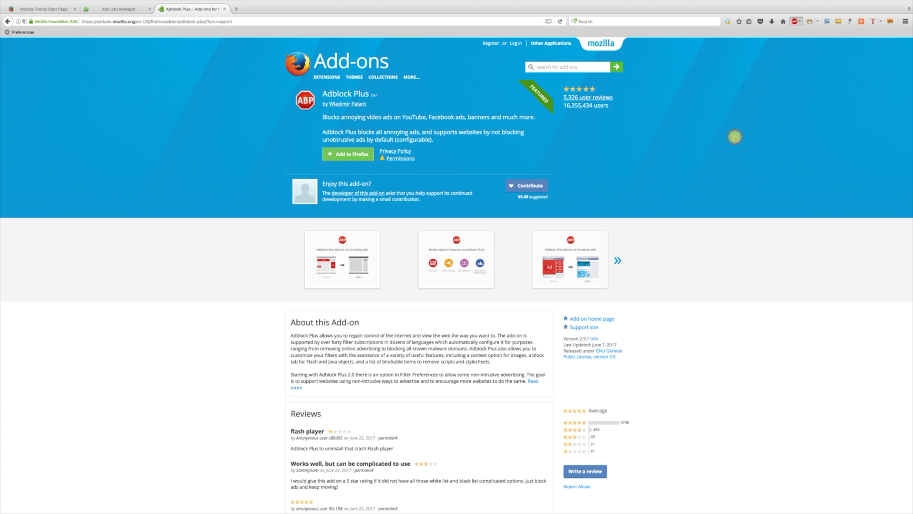
click(555, 67)
text(pop)
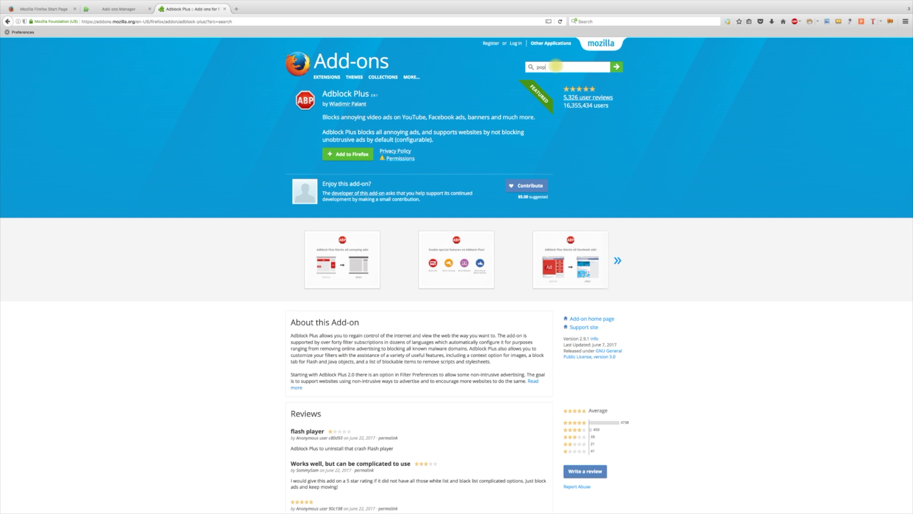
text( up )
text(blocker)
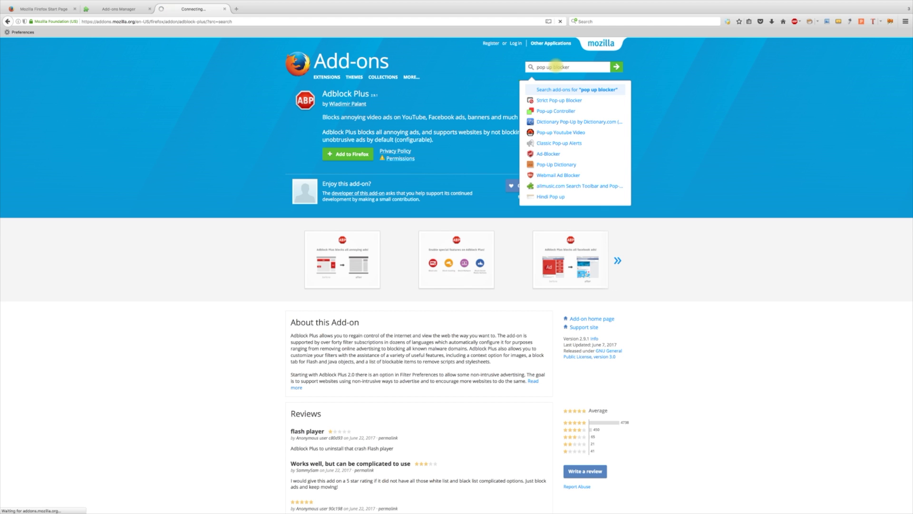
Search for 'pop up blocker', open Strict Pop-up Blocker, and start adding it.
key(Return)
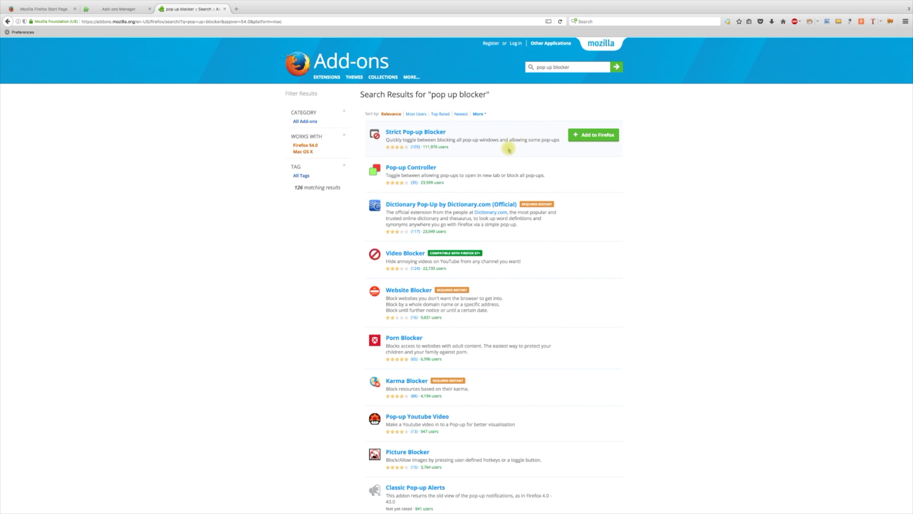
mouse_move(433, 142)
click(420, 134)
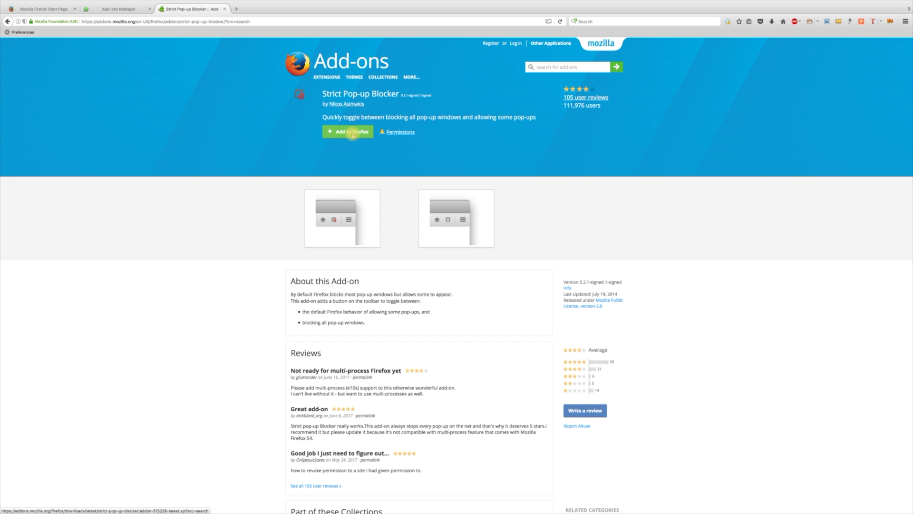
click(352, 134)
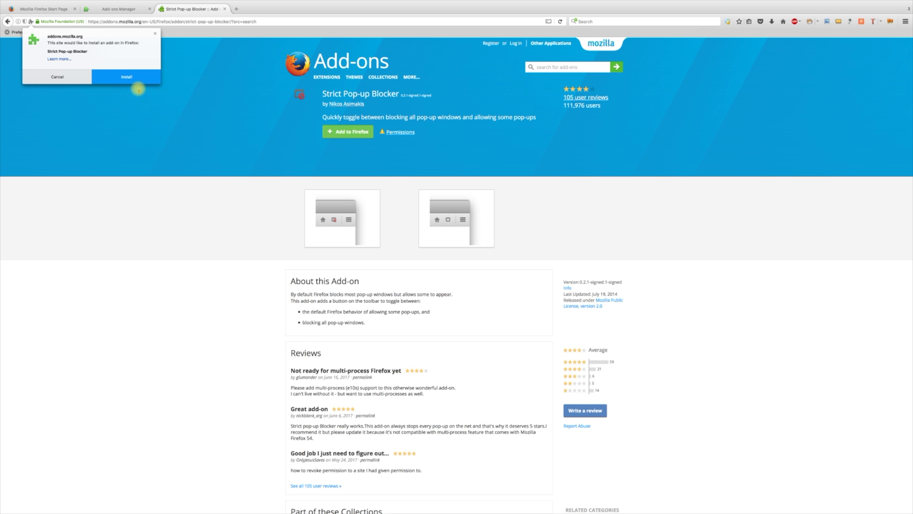
Confirm the Strict Pop-up Blocker install, dismiss the success message, and switch blocking on.
click(130, 81)
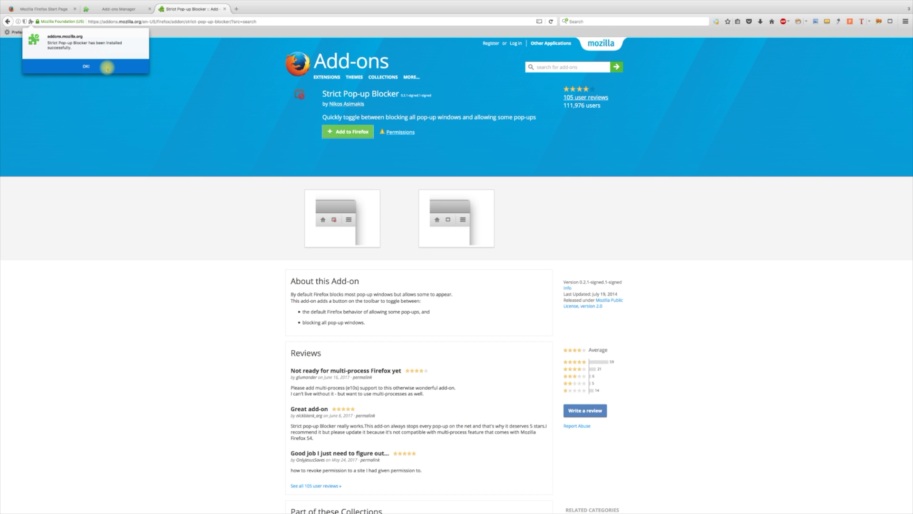
click(106, 67)
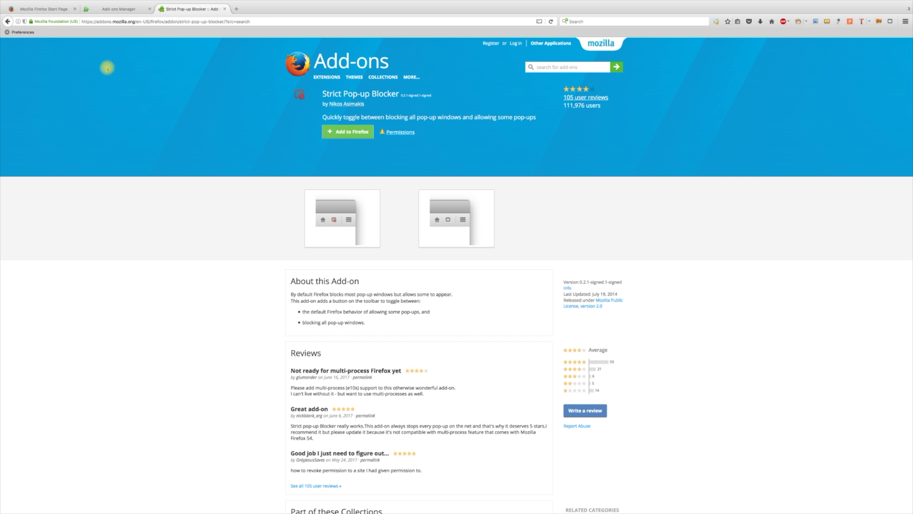
click(890, 22)
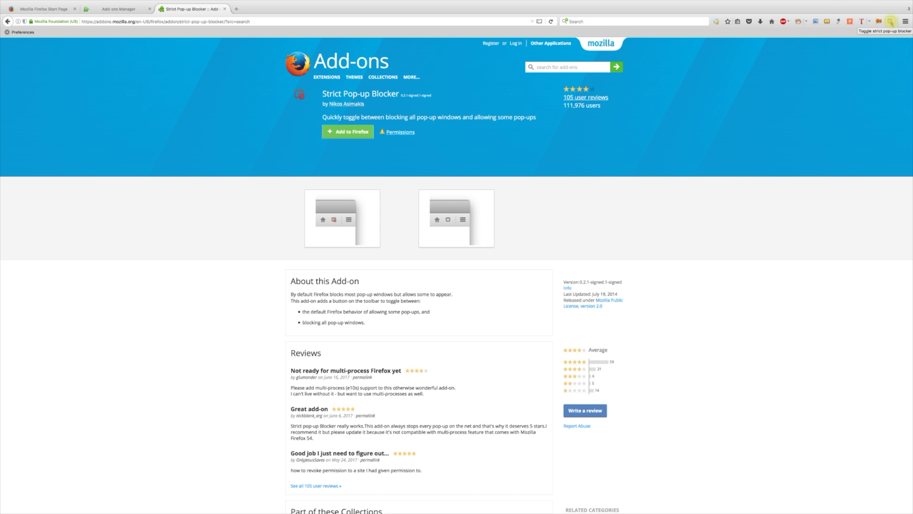
Switch Strict Pop-up Blocker's blocking back off and reopen the Firefox main menu.
click(892, 24)
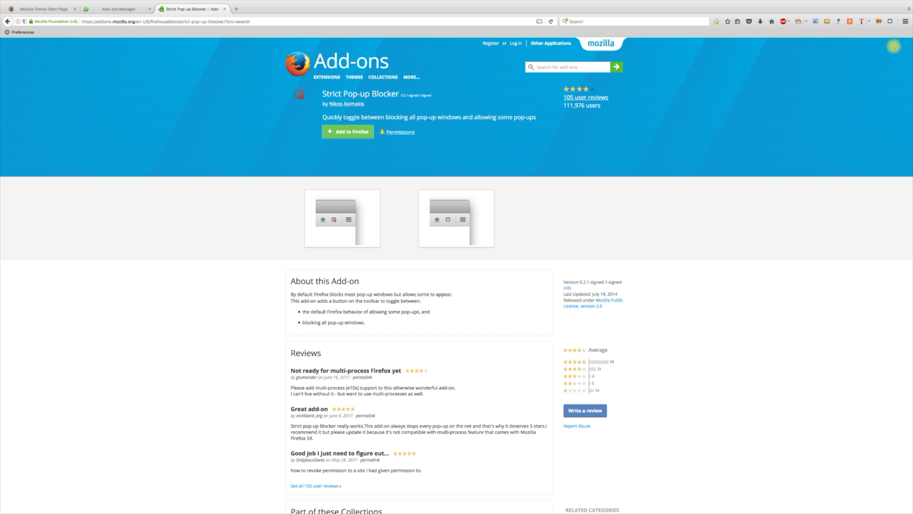
click(906, 22)
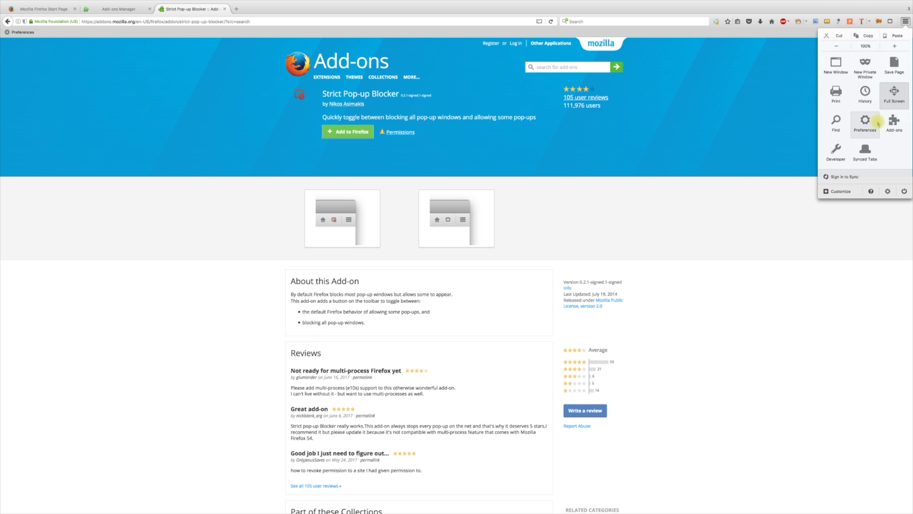
Show the Add-ons Manager's Extensions list with Adblock Plus and Strict Pop-up Blocker.
click(894, 123)
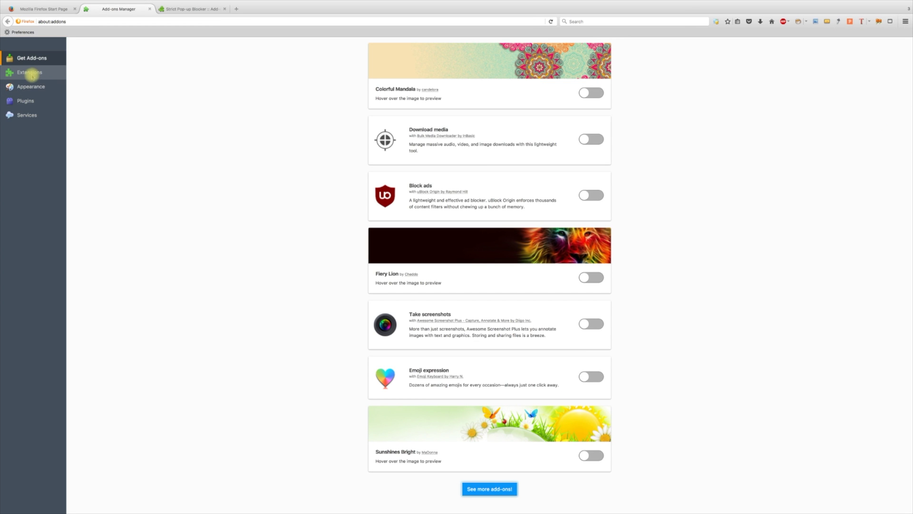
click(12, 72)
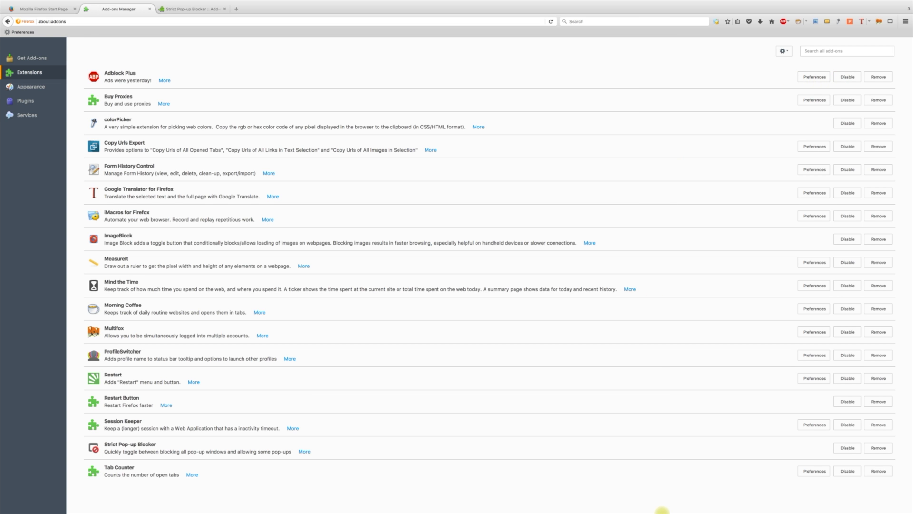
Leave Firefox via the Dock to return to the Finder desktop.
click(774, 493)
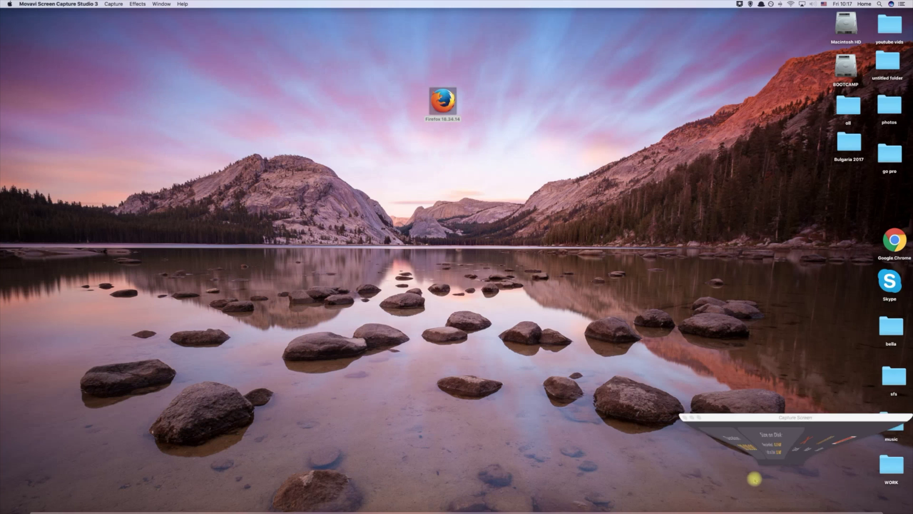